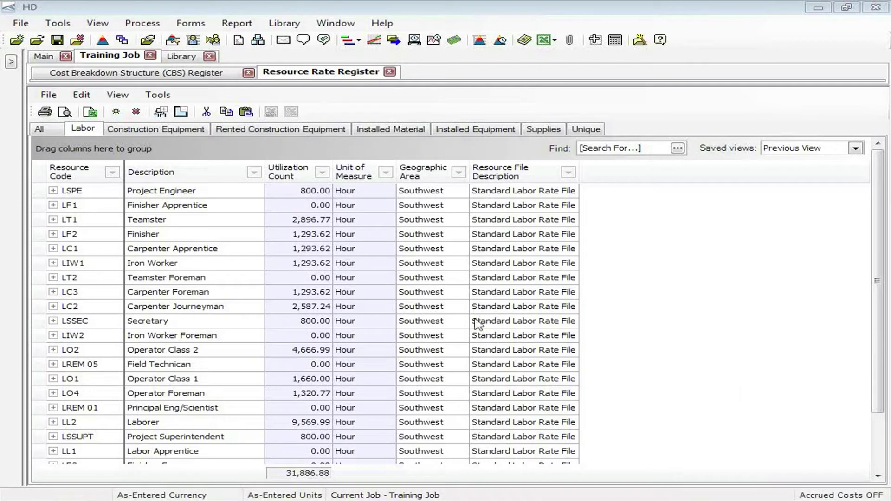
Open the LL2 Laborer rate record and expand its Scale 1 charge rate to view the full Labor Insurance categories
left_click(39, 422)
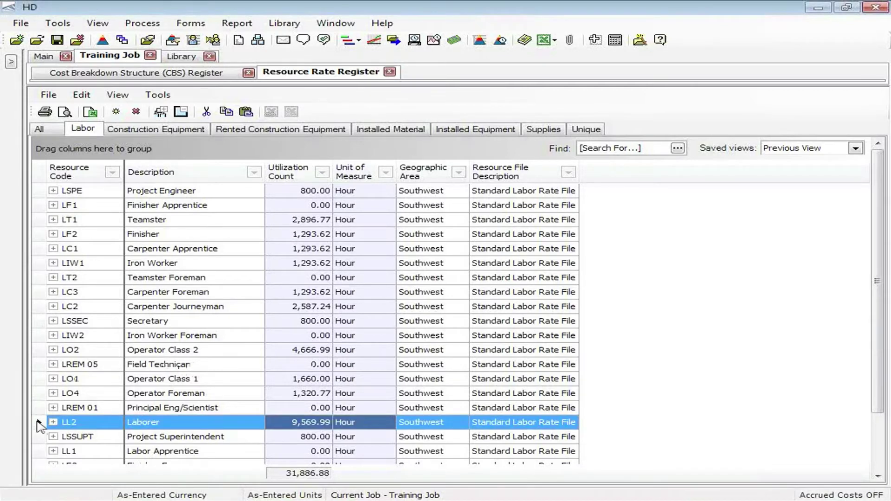
double_click(41, 422)
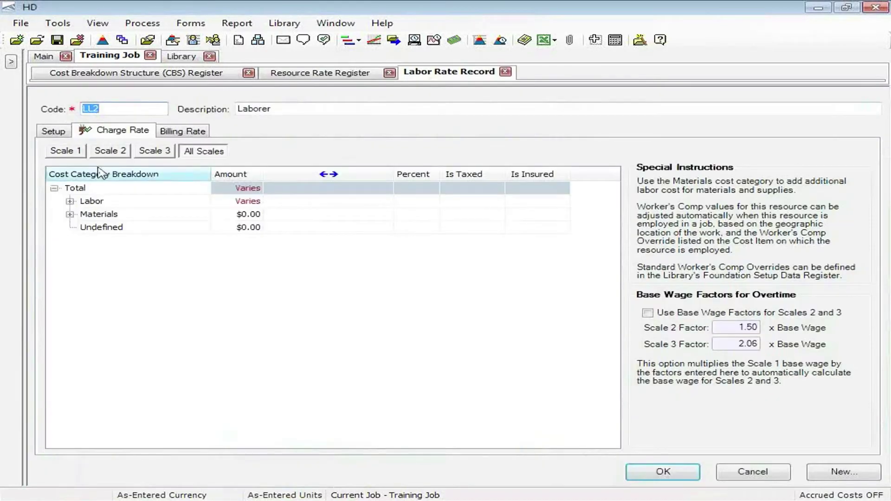
left_click(70, 201)
left_click(85, 227)
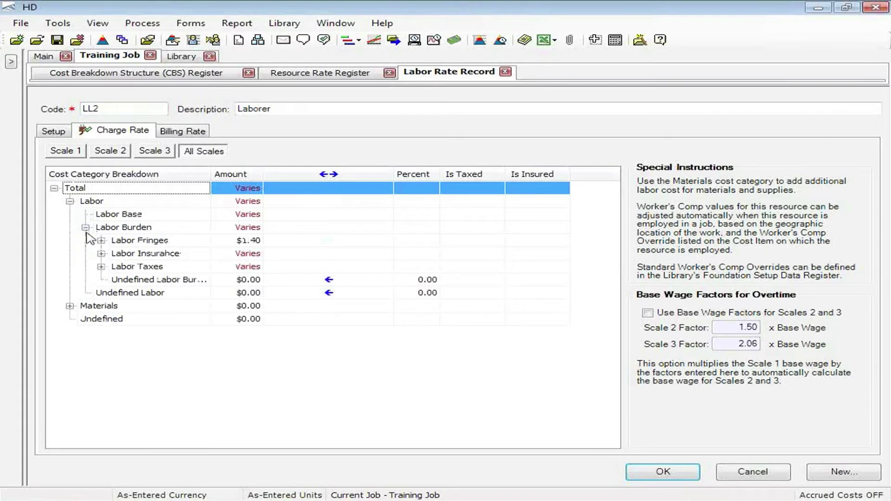
left_click(65, 151)
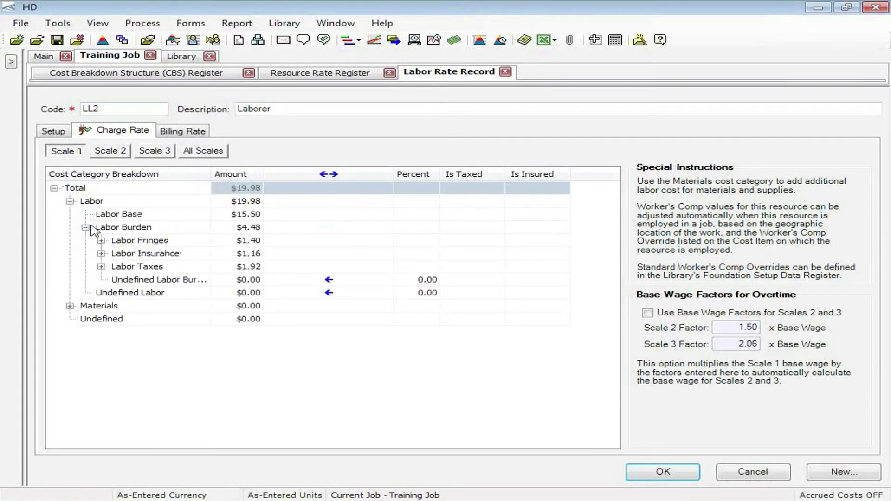
left_click(100, 253)
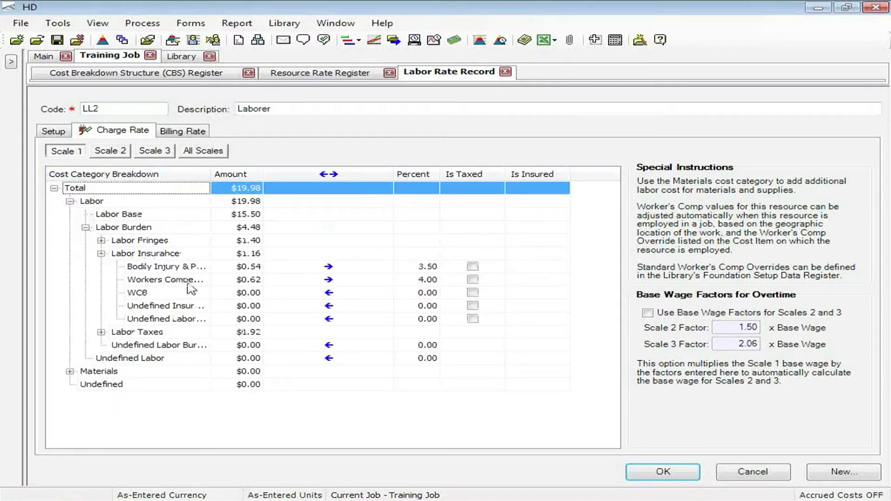
left_click_drag(211, 178, 251, 178)
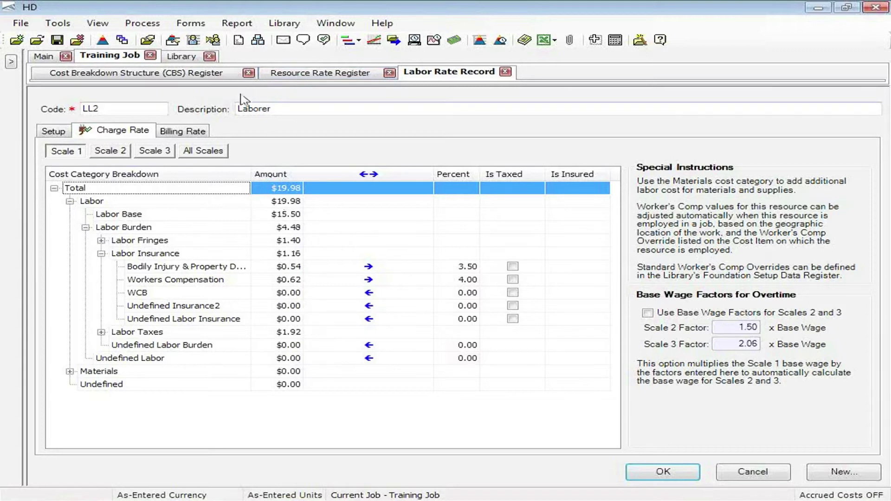
Open the job's Foundation Setup Data and examine the Worker's Comp percentages for the Bridge work 20 Ft high override
left_click(197, 29)
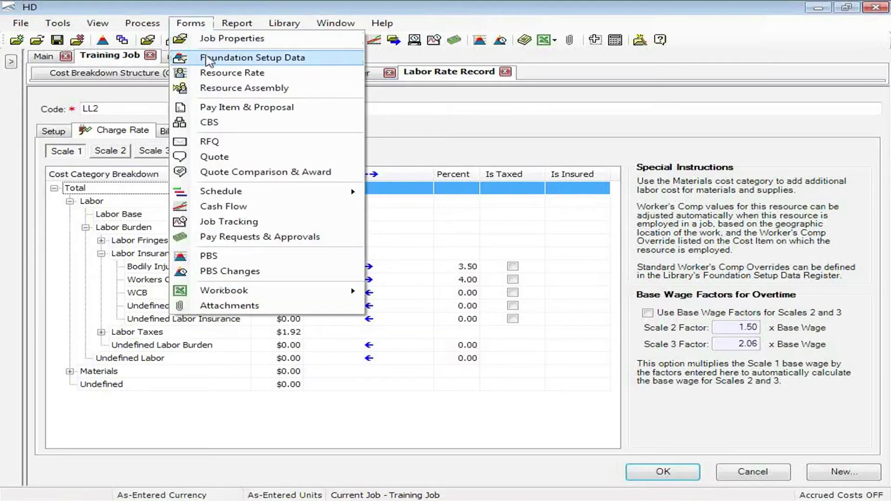
left_click(206, 58)
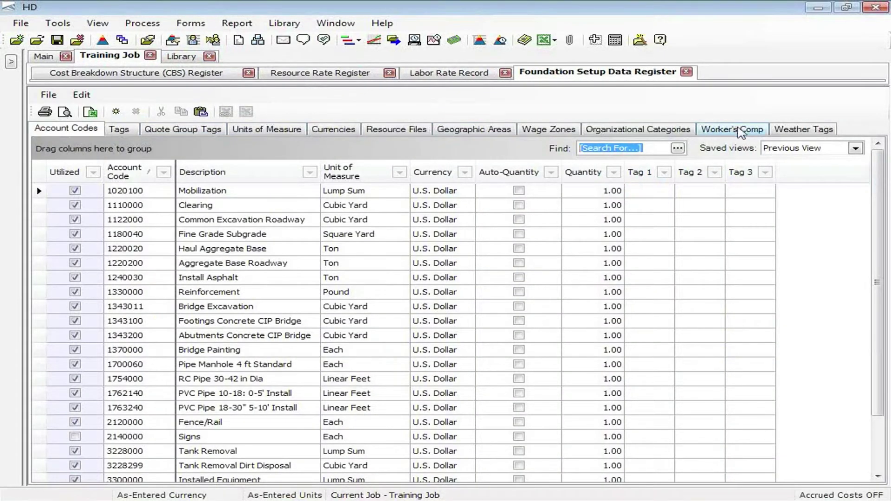
left_click(742, 131)
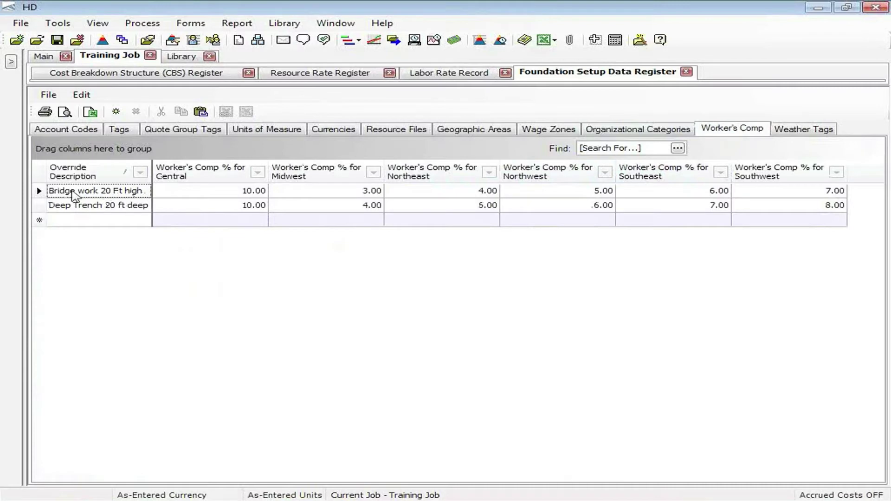
left_click(39, 192)
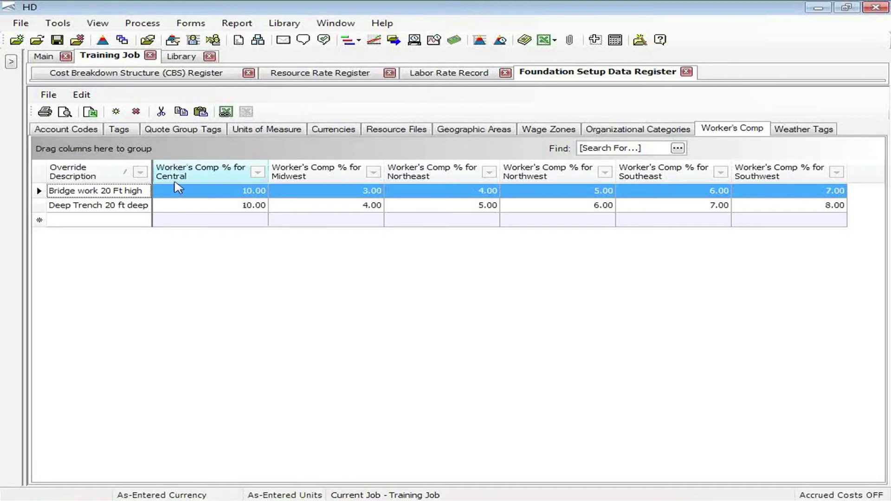
Check the list of geographic areas, and review the Worker's Comp percentages for the Deep Trench 20 ft deep override
left_click(475, 129)
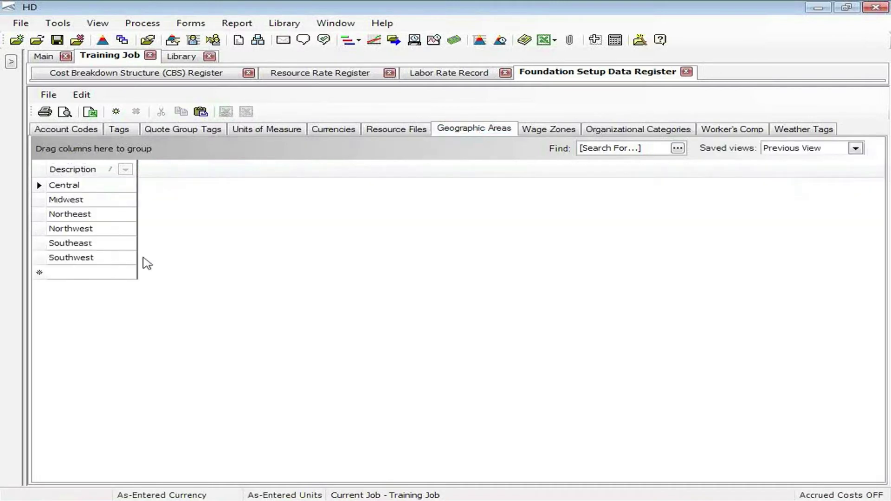
left_click(739, 131)
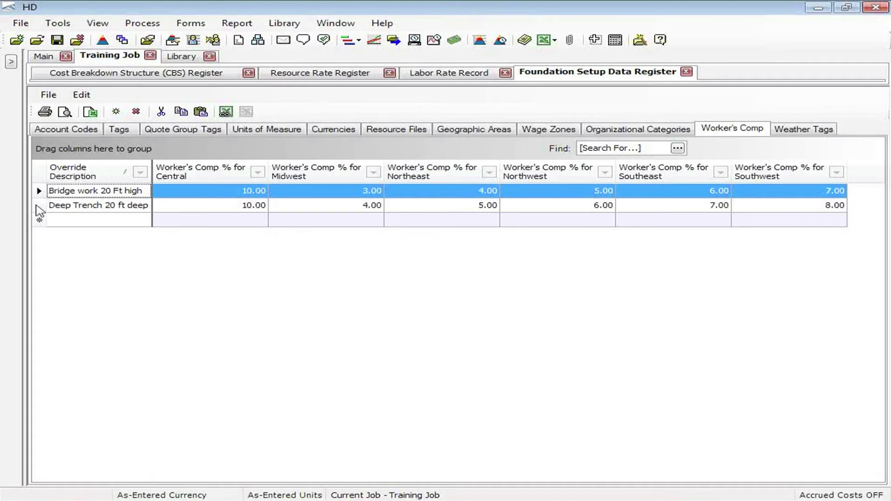
left_click(37, 205)
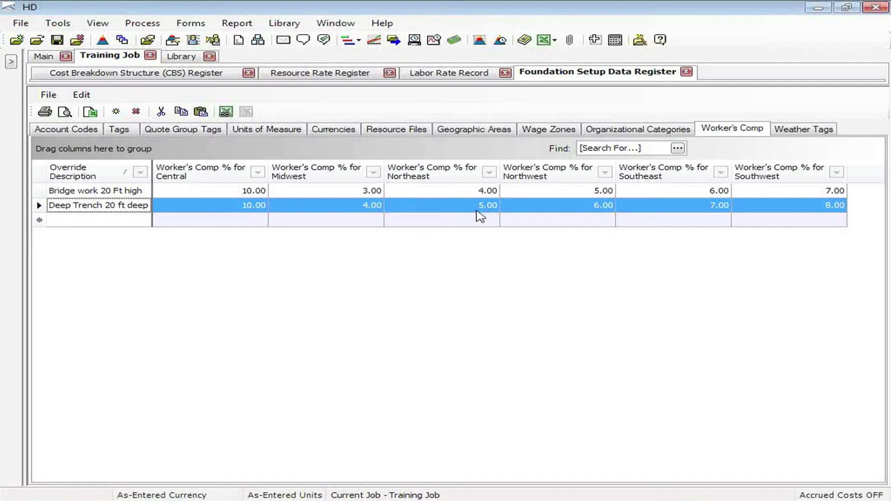
Open cost item 3.1 Excavation from the CBS Register and set its Worker's Comp Override to Deep Trench 20 ft deep
left_click(168, 75)
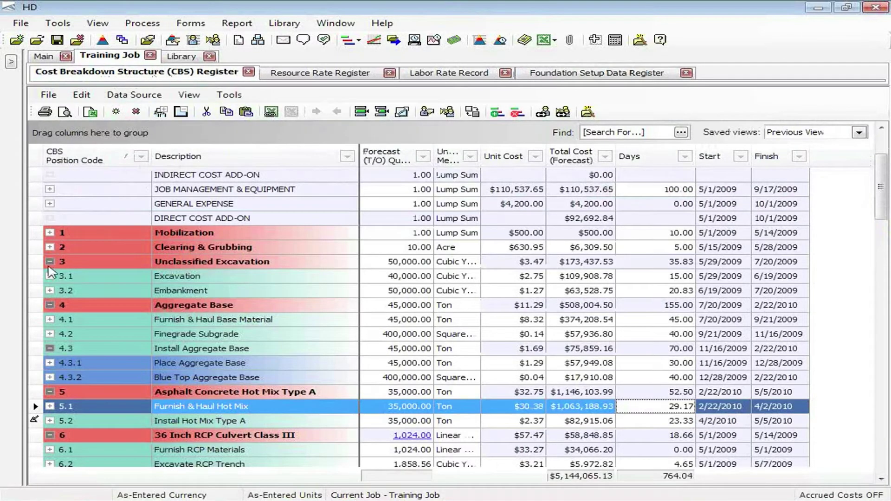
left_click(34, 277)
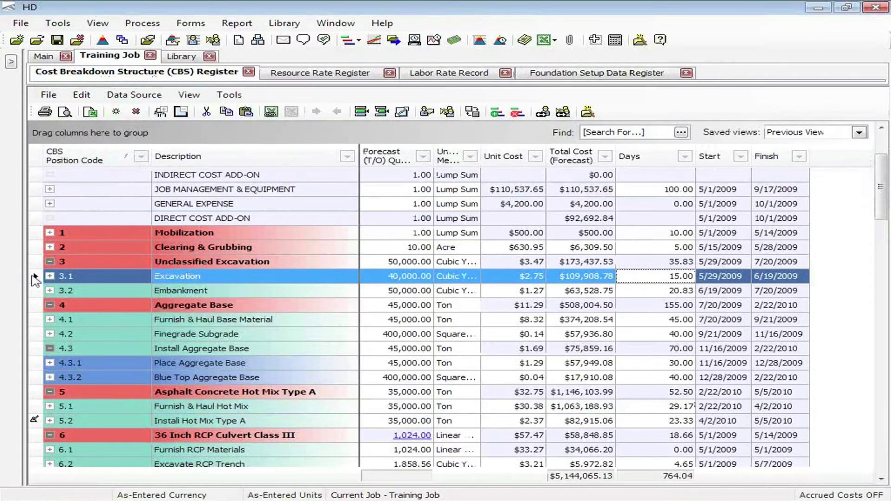
double_click(34, 278)
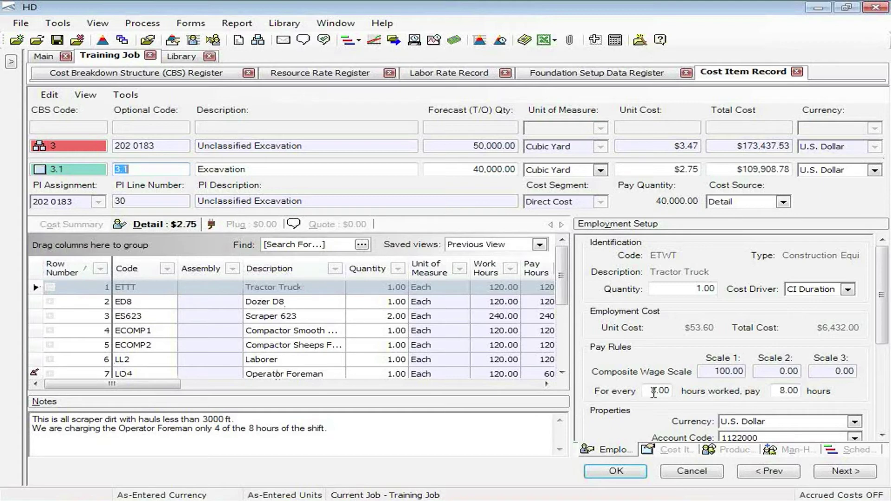
left_click(676, 449)
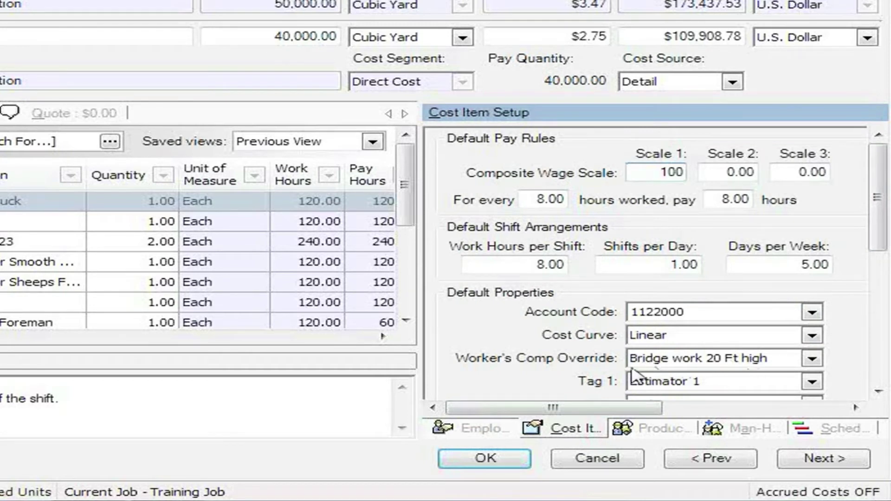
left_click(679, 366)
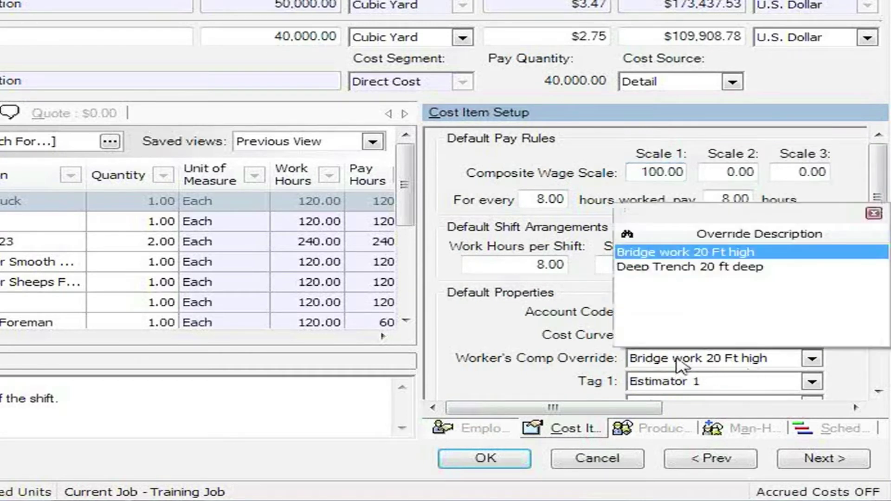
left_click(658, 271)
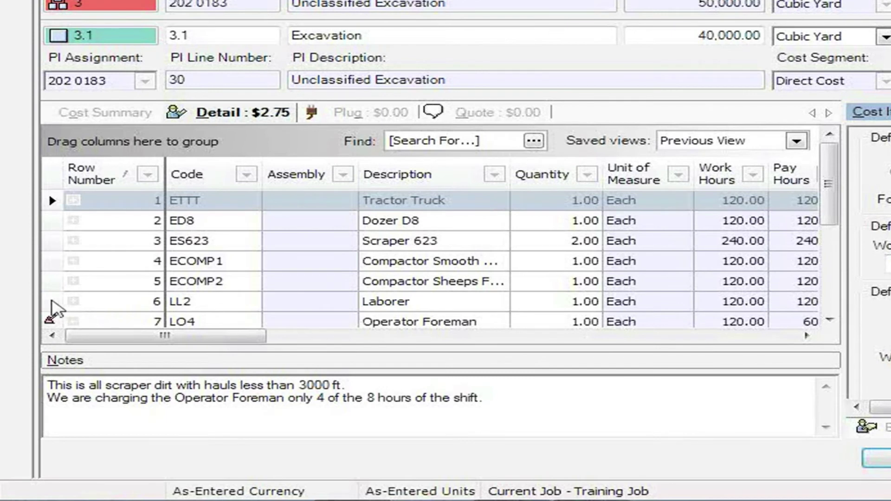
Check the setup details in the rate record of the employed LL2 Laborer and the Worker's Comp override percentages in Foundation Setup Data
left_click(52, 304)
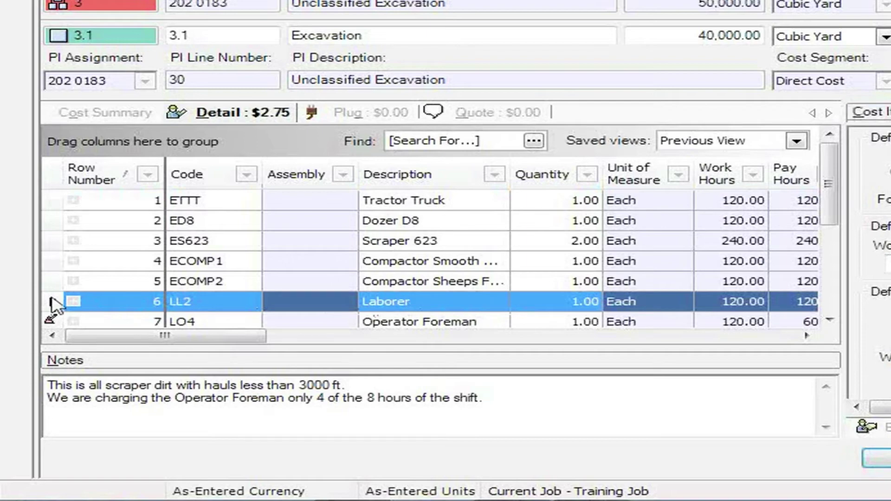
double_click(52, 302)
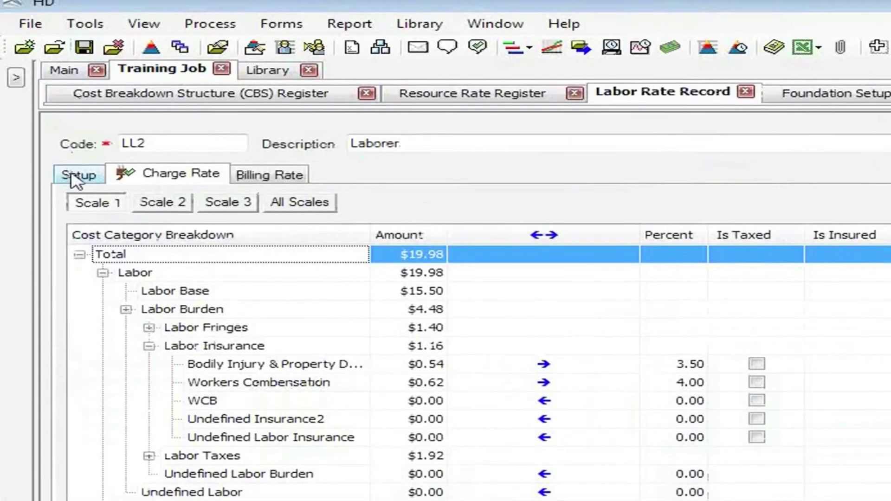
left_click(86, 175)
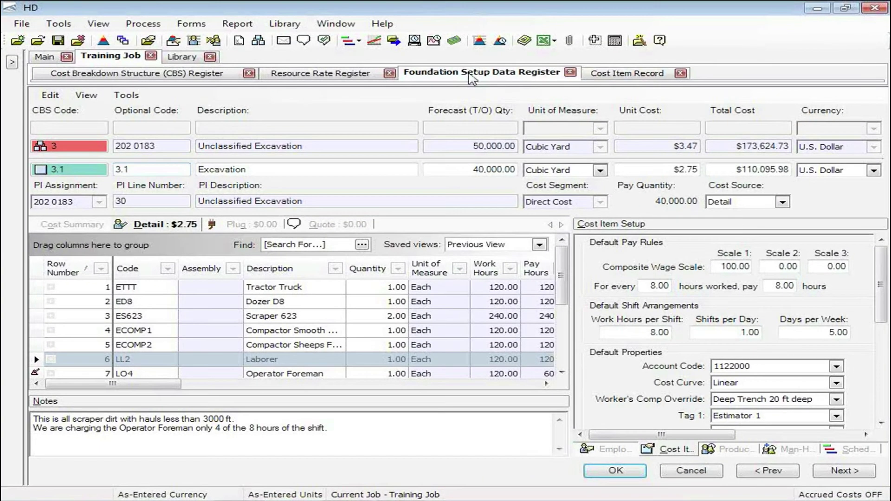
left_click(470, 74)
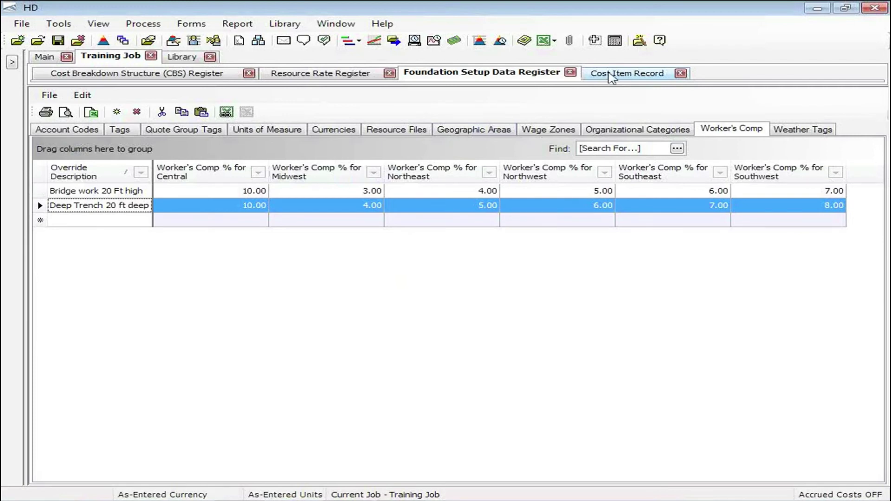
Display the Resource Cost Breakdown for the LL2 Laborer row in the Excavation cost item
left_click(611, 76)
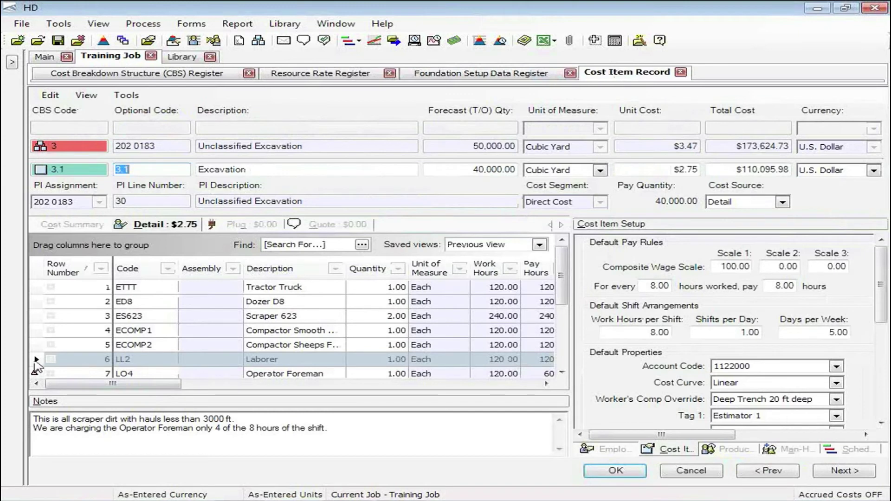
left_click(35, 363)
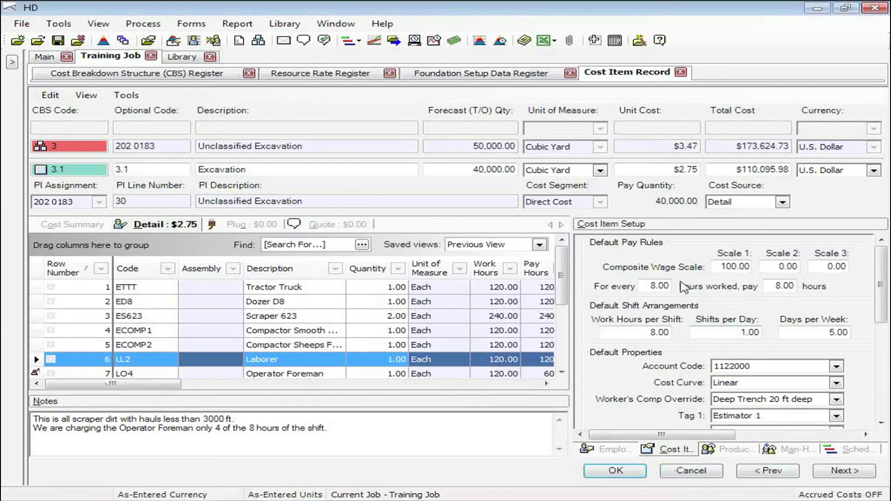
right_click(669, 225)
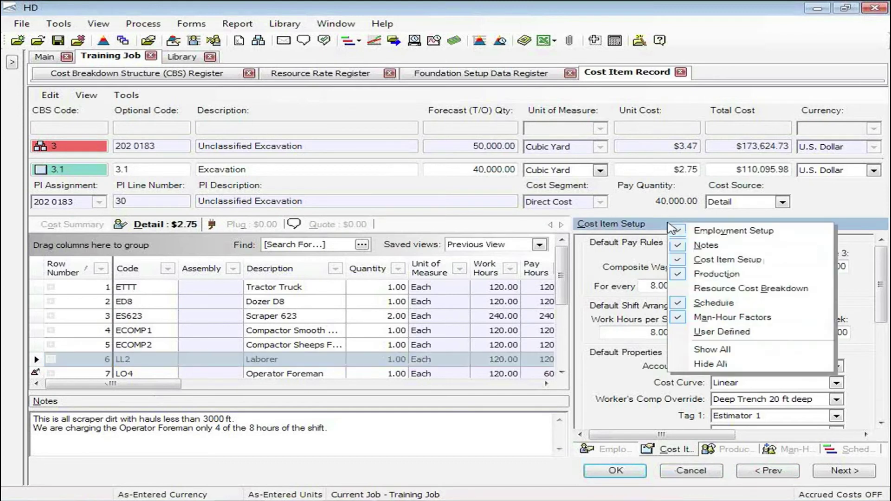
left_click(711, 289)
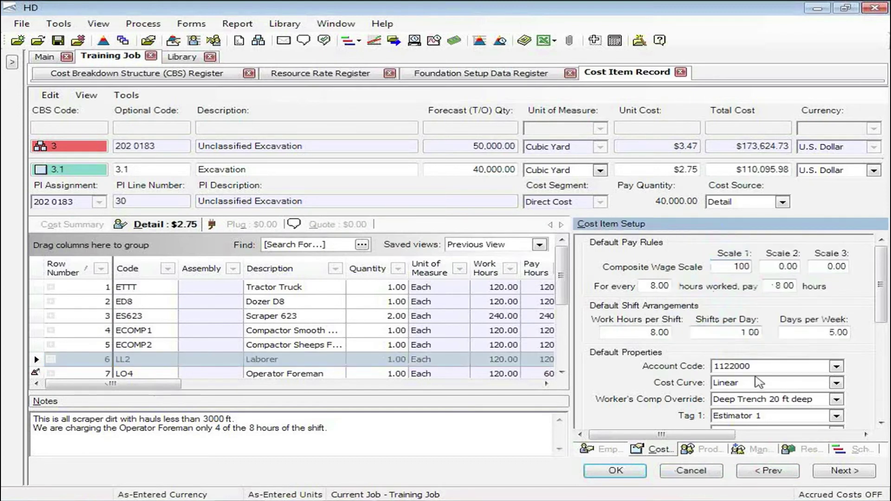
left_click(808, 451)
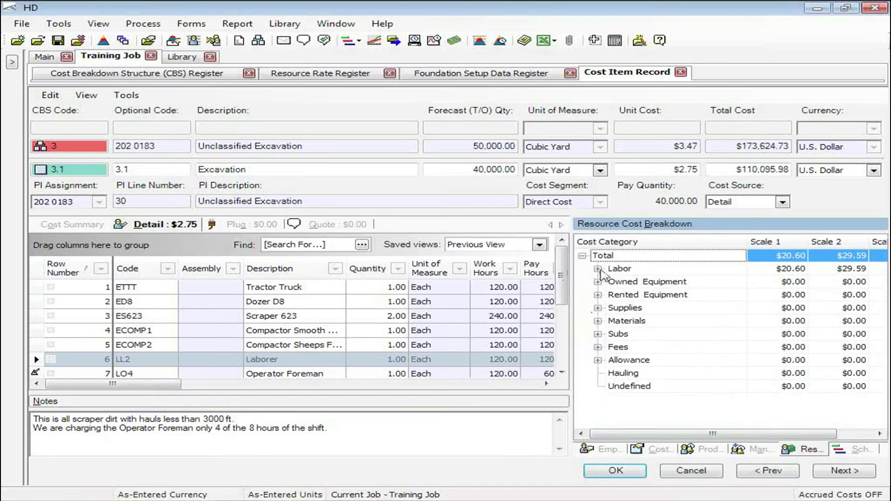
Expand the Laborer's cost breakdown to Labor Insurance, examine the Scale 1 Workers Compensation amount, and return to Cost Item Setup
left_click(599, 269)
left_click(613, 295)
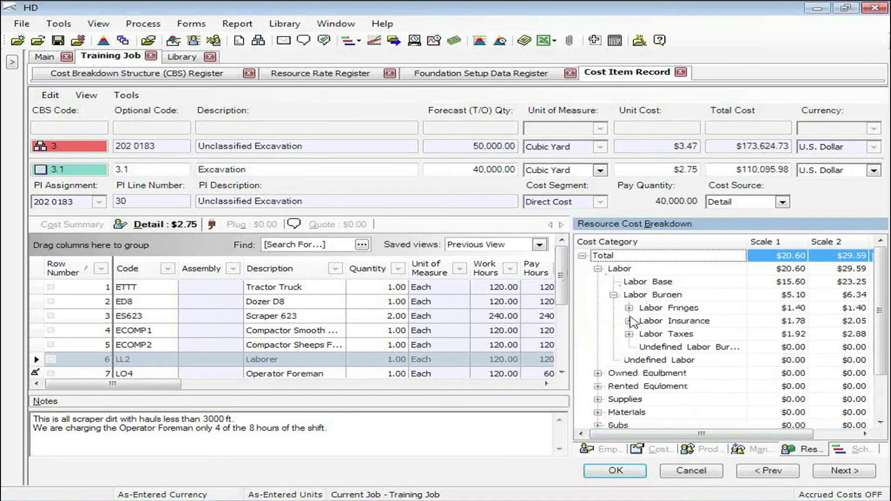
left_click(629, 321)
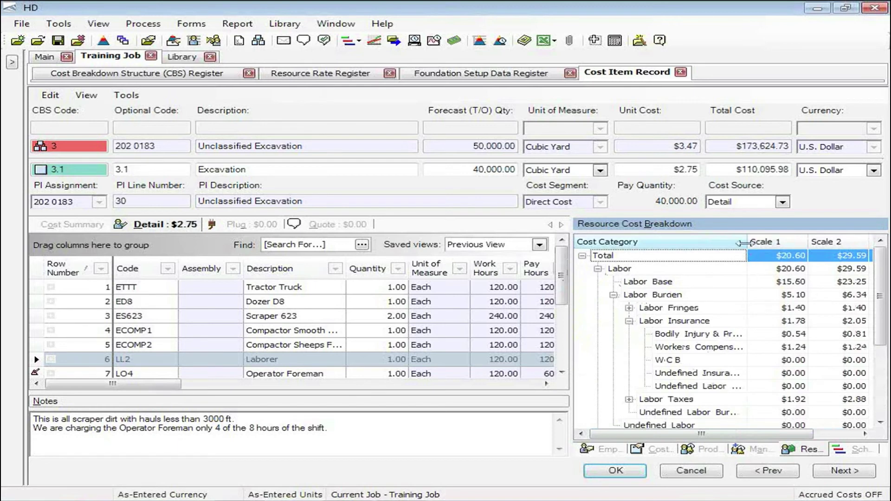
left_click_drag(748, 241, 778, 242)
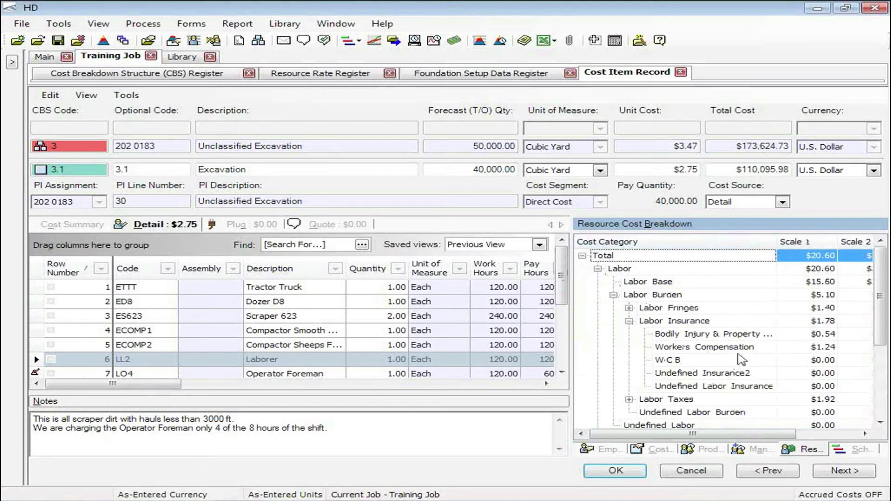
left_click_drag(746, 437, 794, 436)
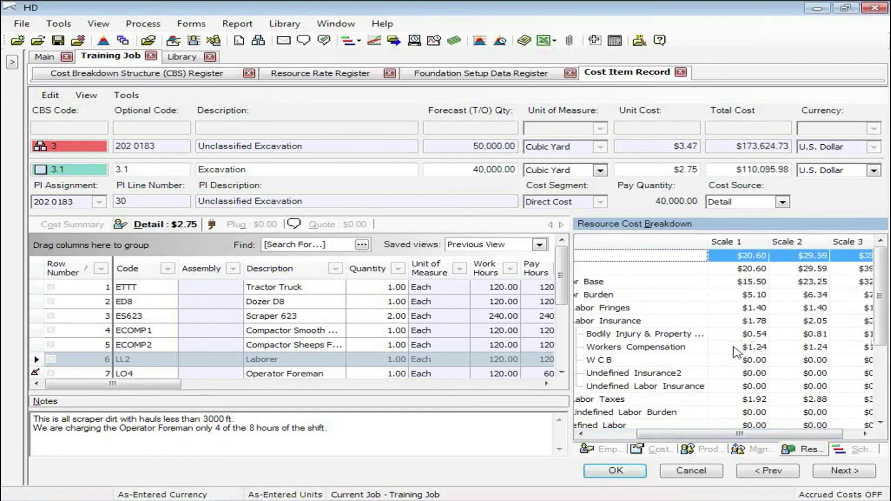
left_click(729, 347)
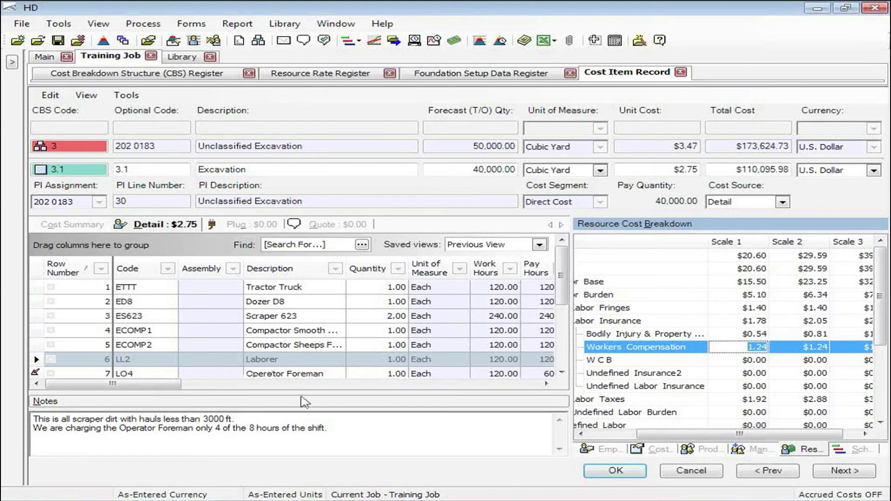
left_click(662, 451)
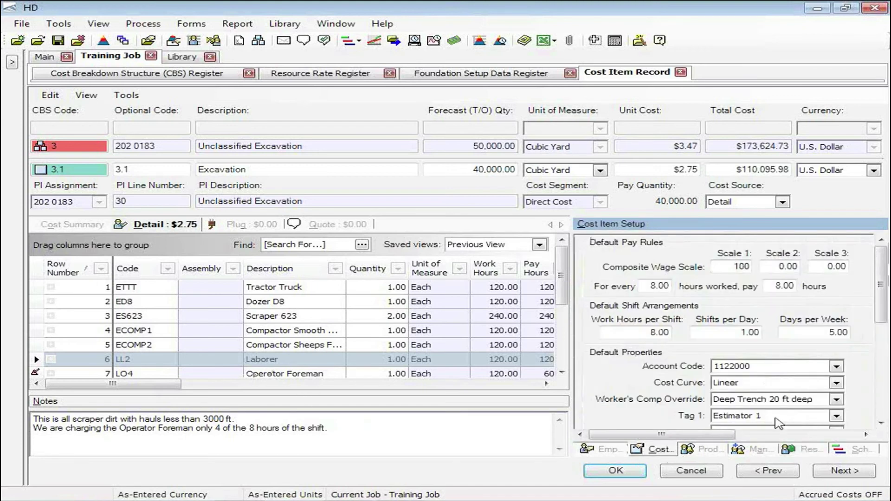